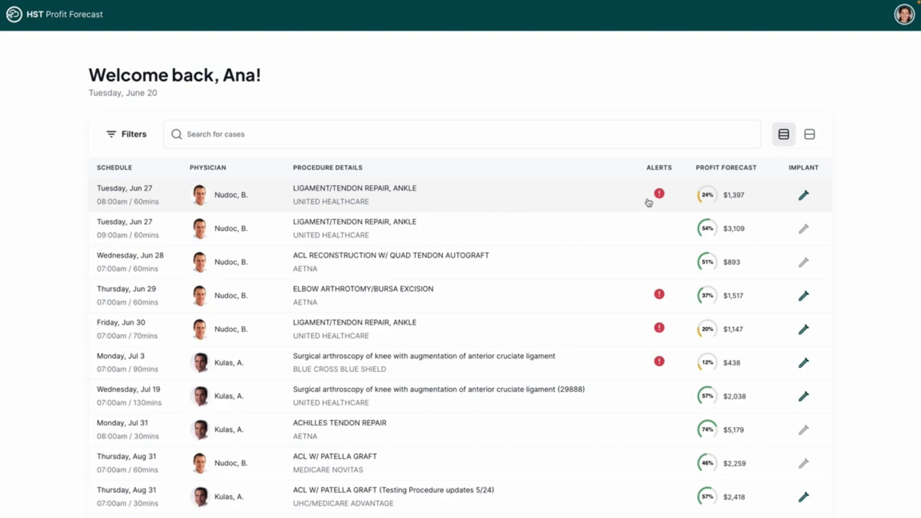
- Open the Jun 27 8:00am ankle repair case and review its $5,709 revenue and $500 cost breakdown
mouse_move(663, 198)
left_click(607, 204)
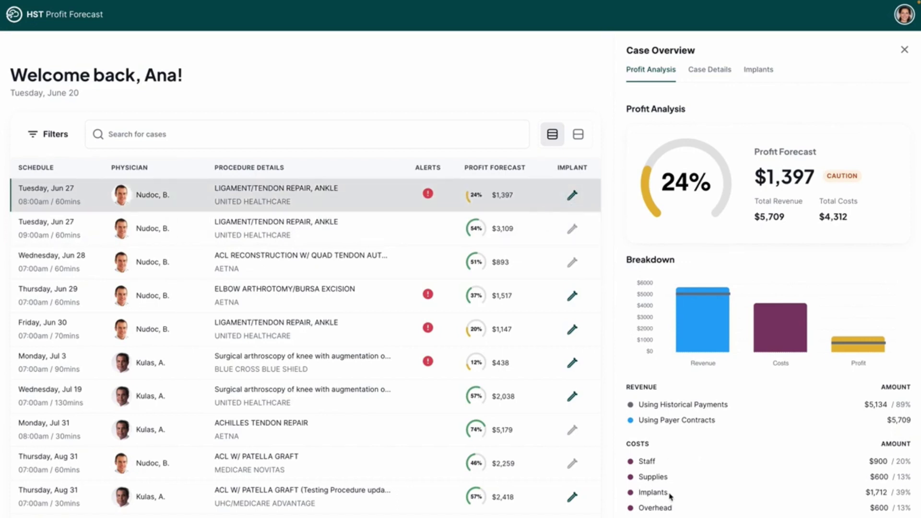
left_click(380, 239)
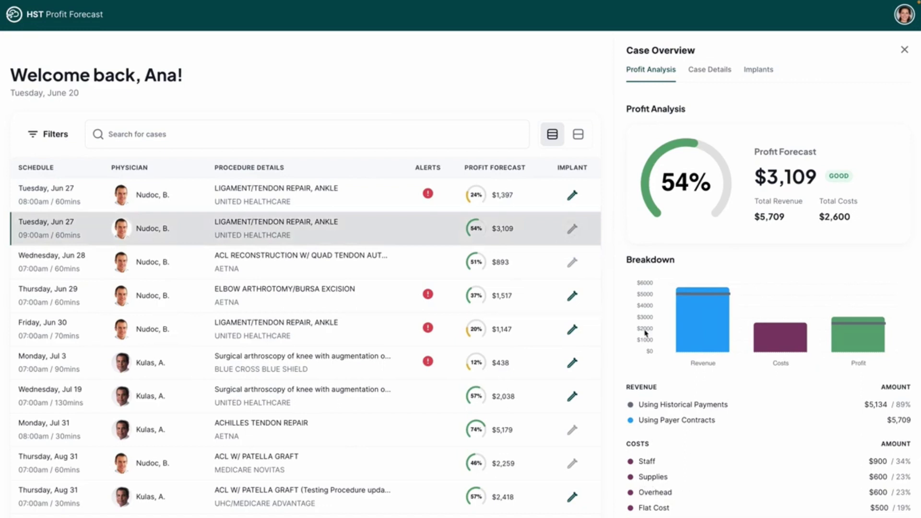
left_click(366, 205)
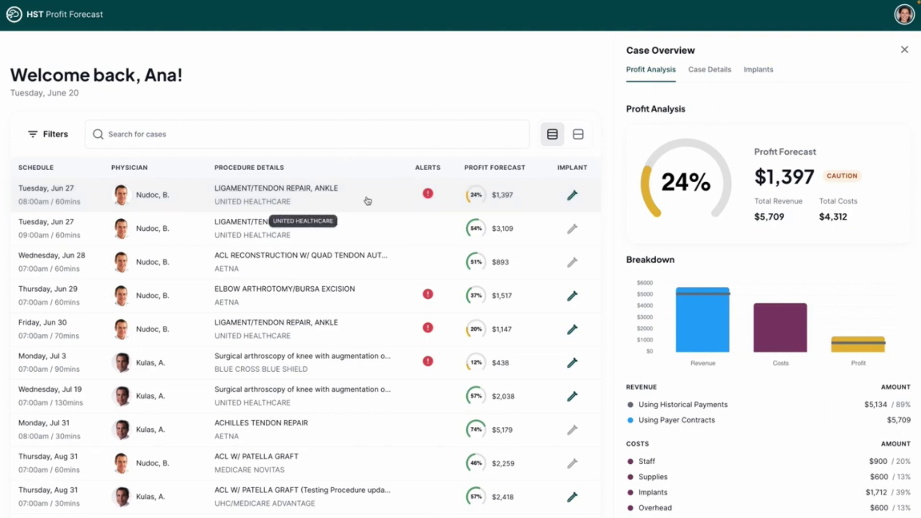
left_click(339, 205)
left_click(401, 200)
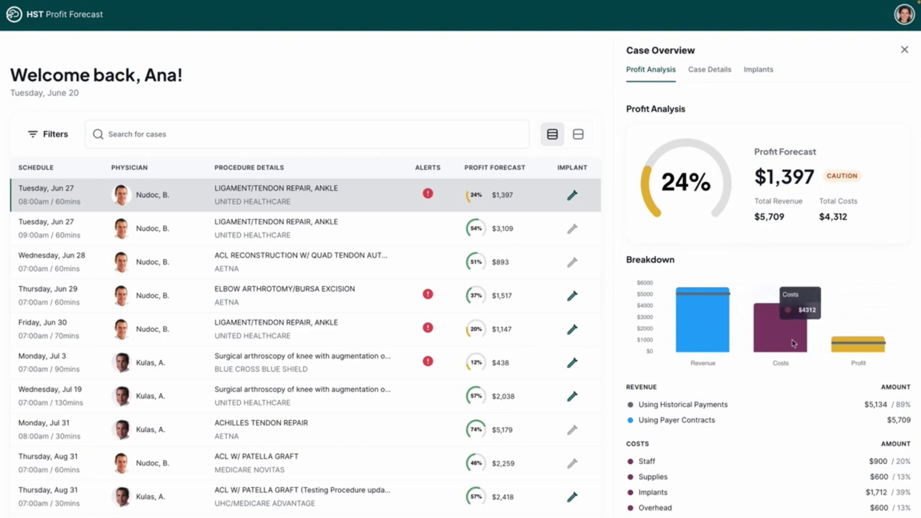
scroll(792, 331, "down", 1)
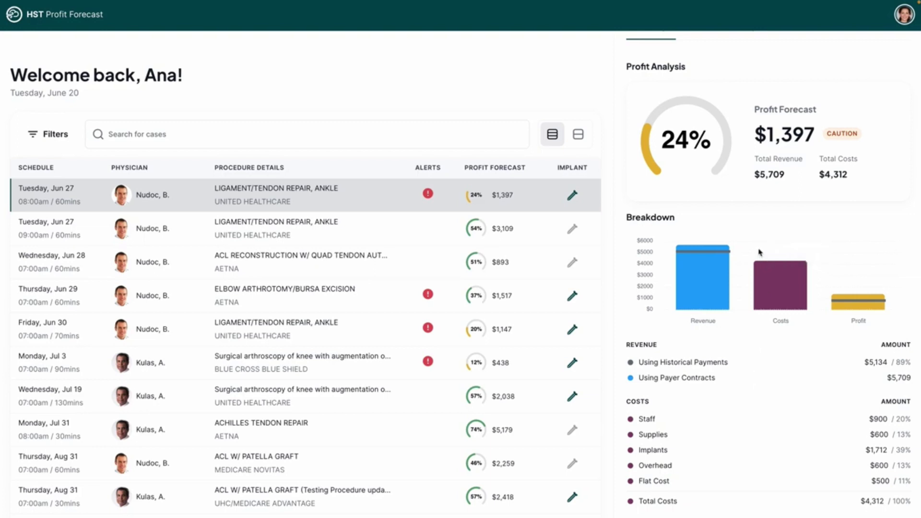
- Review the case's scheduling and insurance details, then show its still-empty Implants list
scroll(721, 75, "up", 1)
left_click(723, 69)
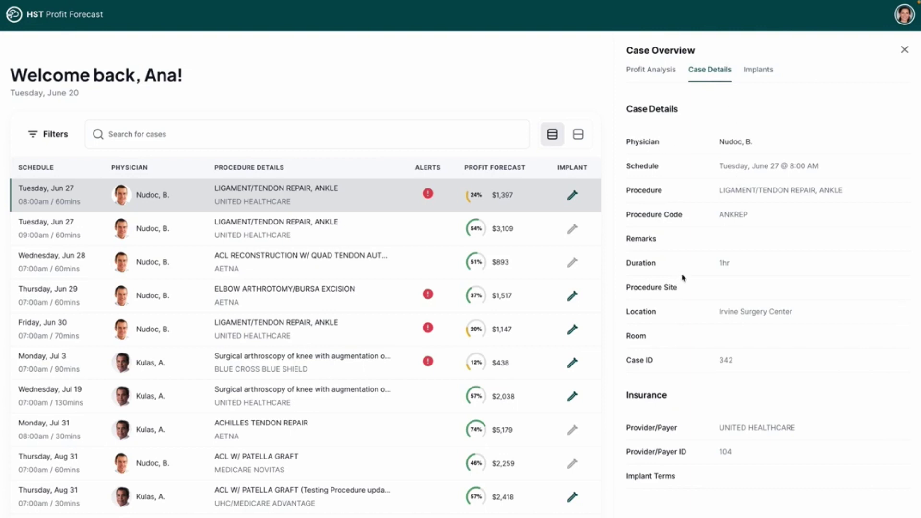
left_click(757, 74)
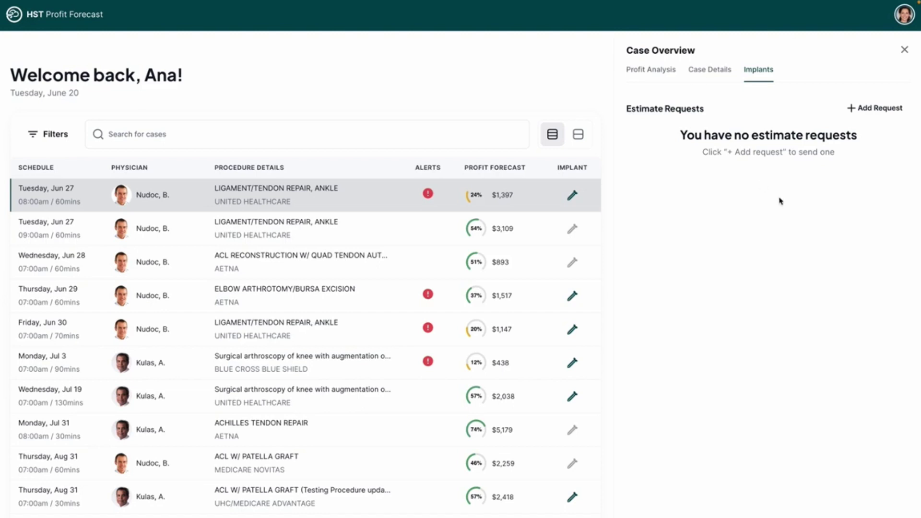
- Start a new implant estimate request addressed to Vendor Veez
left_click(877, 113)
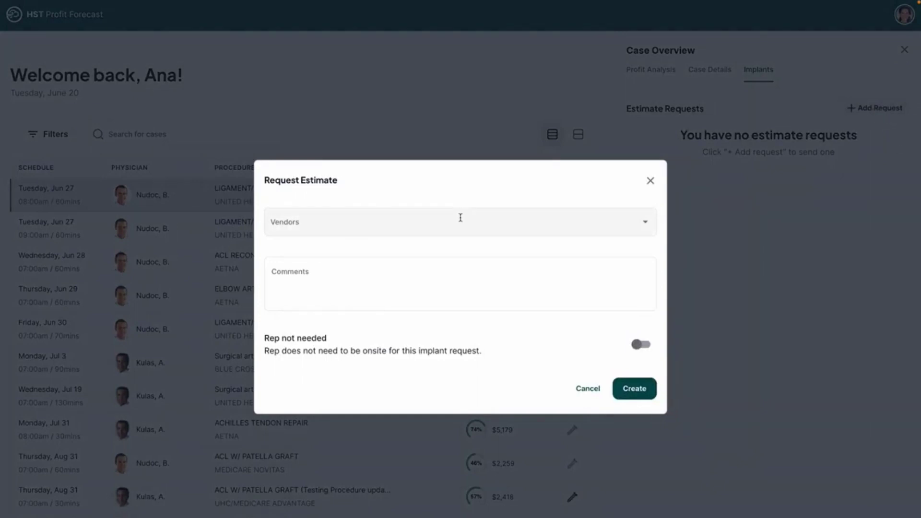
left_click(460, 218)
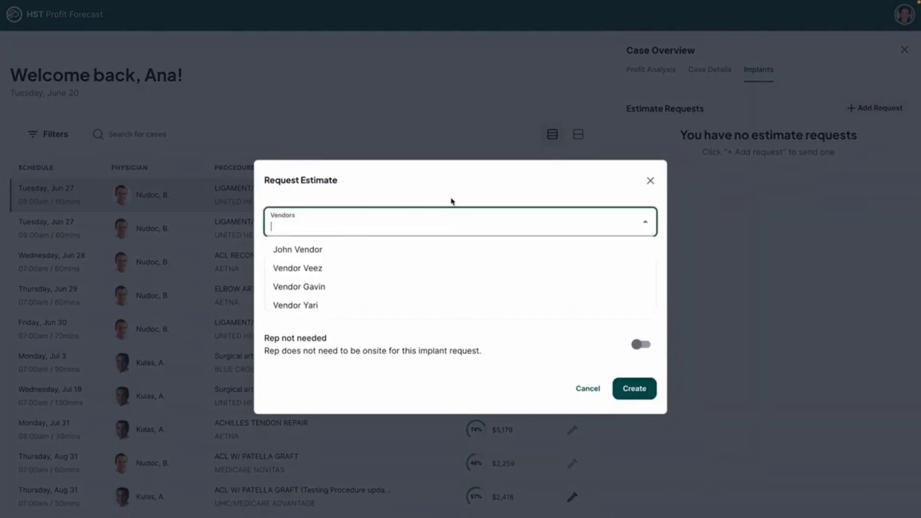
left_click(313, 271)
- Add a comment asking for an estimate for this case, mark rep not needed, and send
left_click(312, 282)
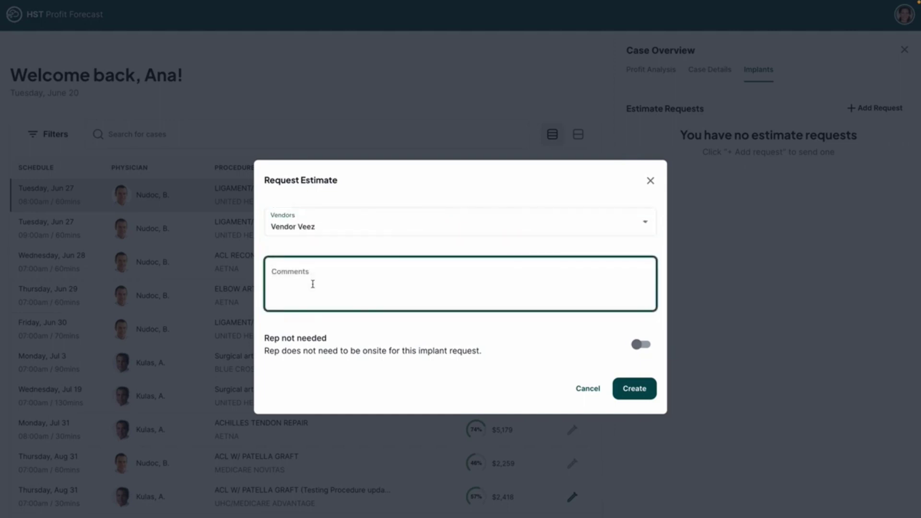
type("PLease")
key("BackSpace")
key("BackSpace")
key("BackSpace")
key("BackSpace")
key("BackSpace")
type("leaase provide estimate for")
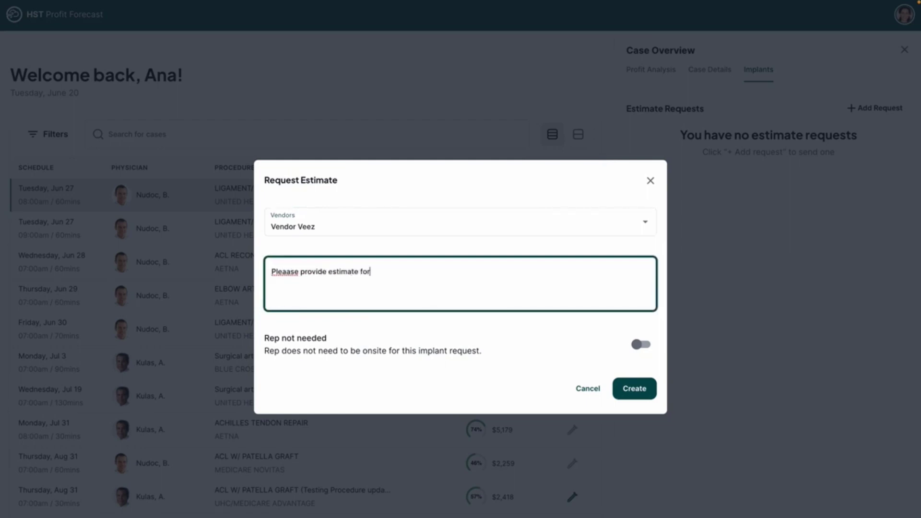
type(" this case. thank You.")
left_click(291, 272)
key("BackSpace")
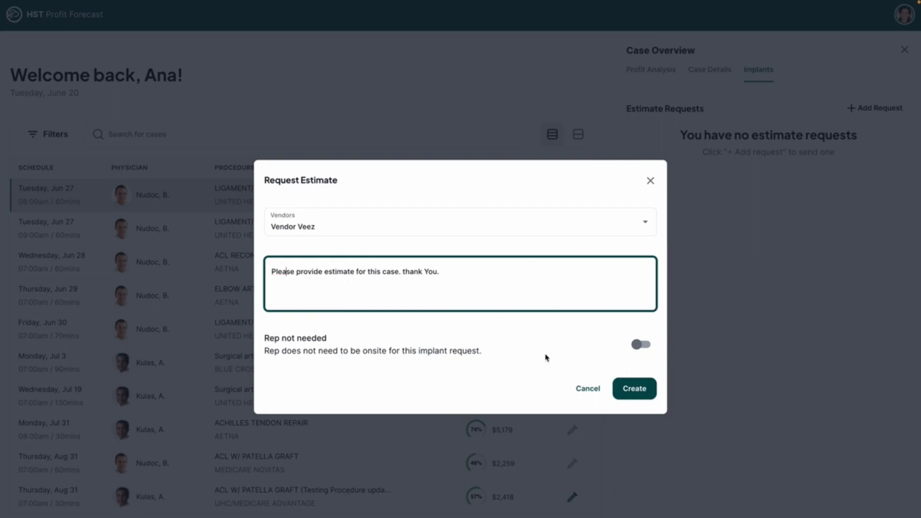
left_click(640, 353)
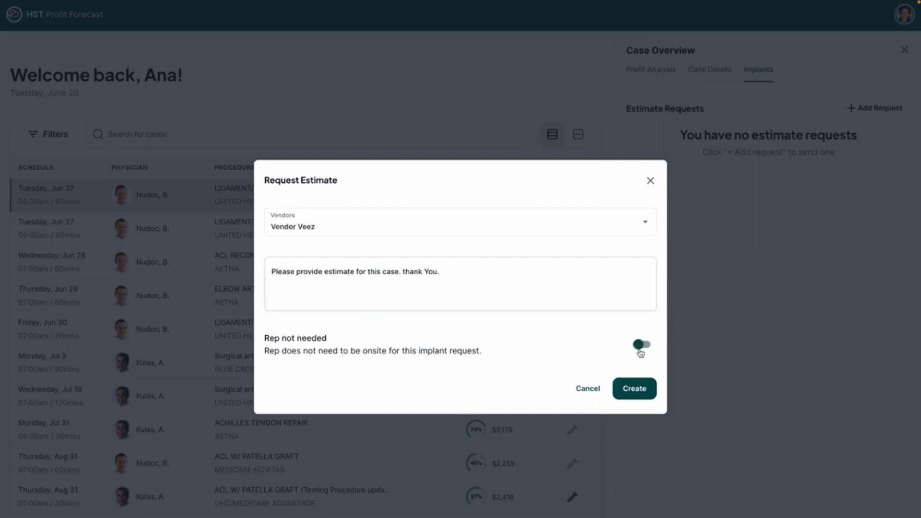
left_click(634, 390)
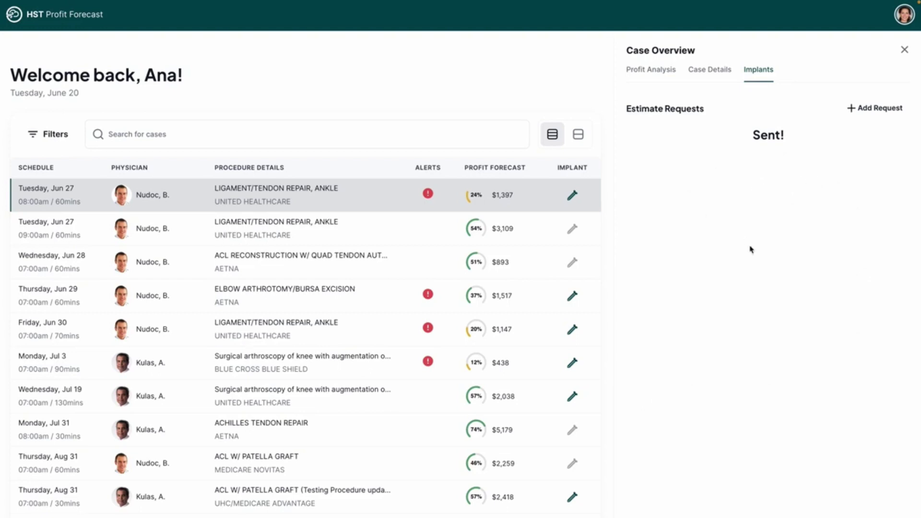
left_click(904, 49)
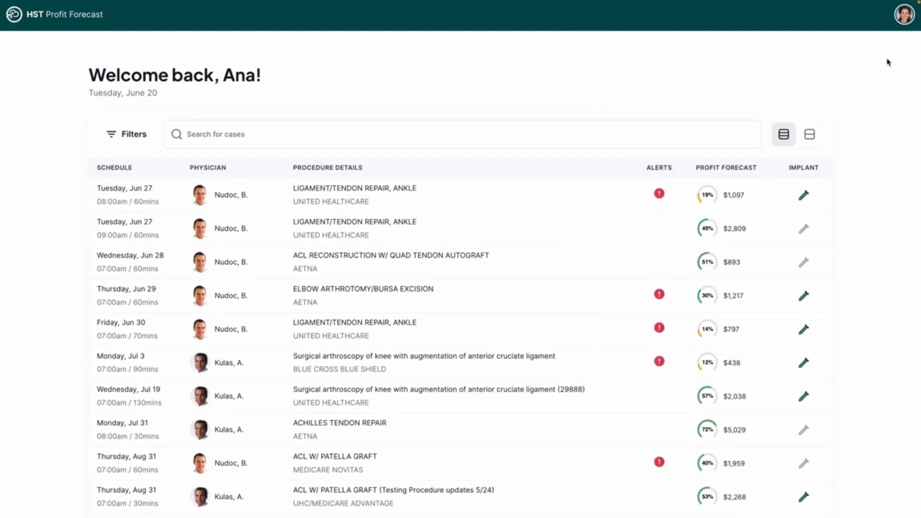
left_click(903, 15)
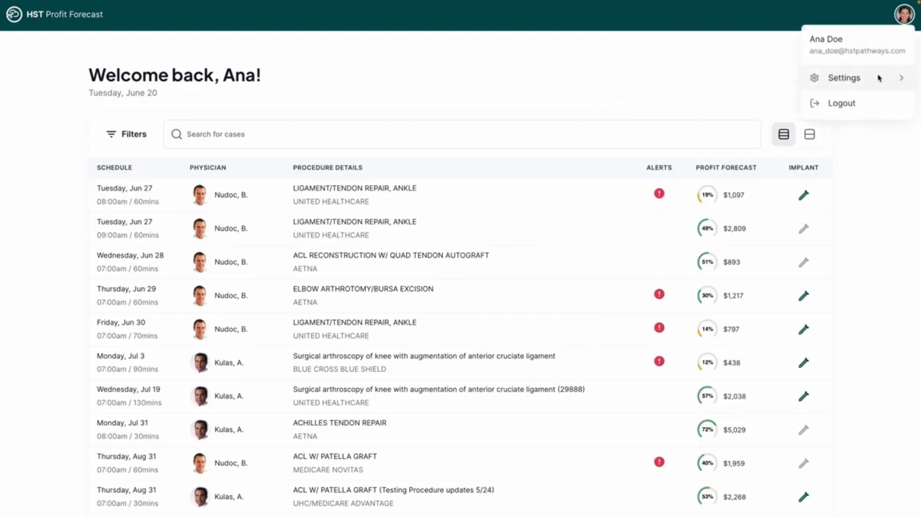
mouse_move(879, 77)
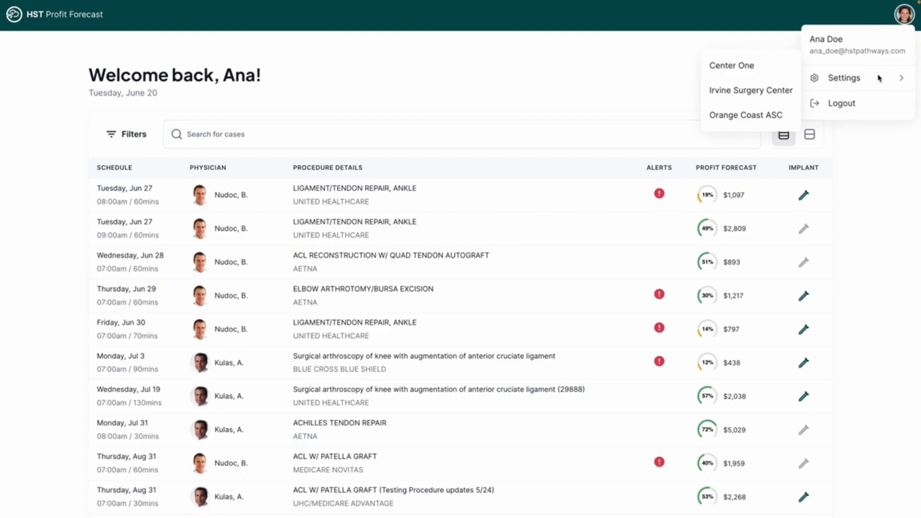
left_click(767, 92)
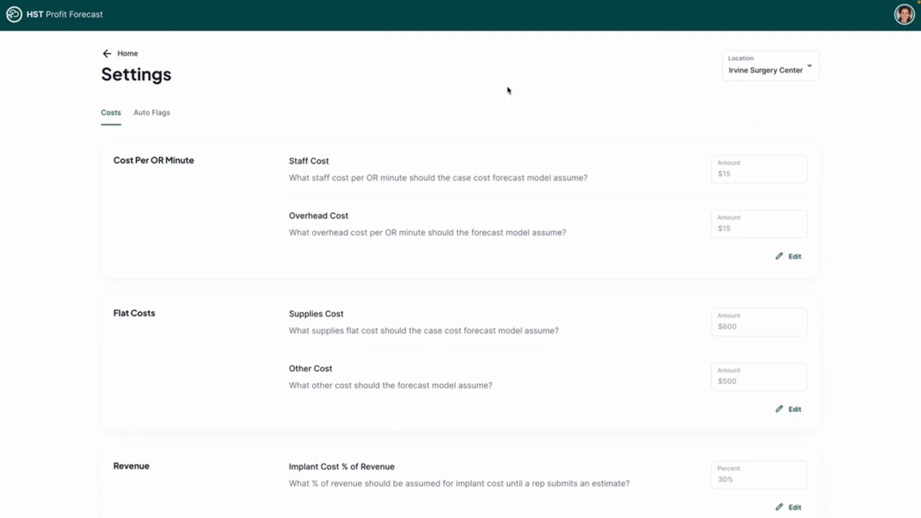
left_click(783, 73)
left_click(846, 75)
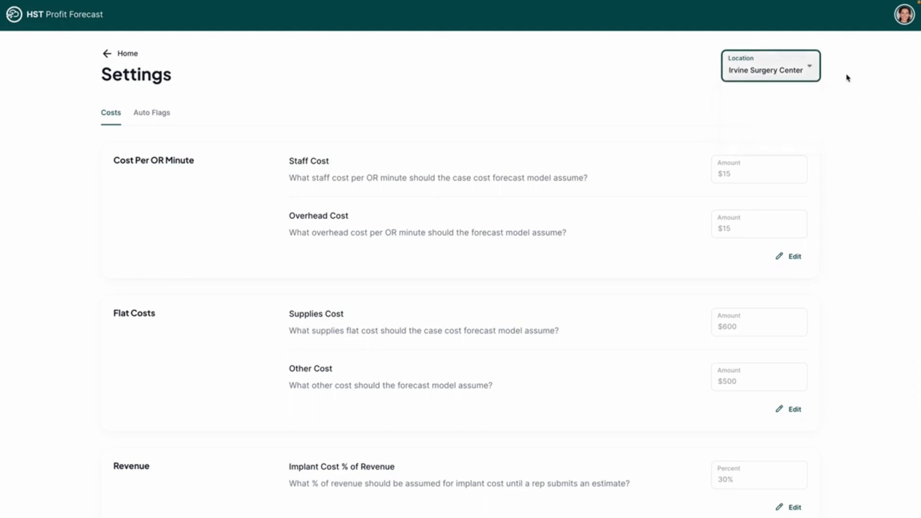
- Change the overhead cost per OR minute from $15 to $10 and save it
left_click(785, 258)
left_click(750, 230)
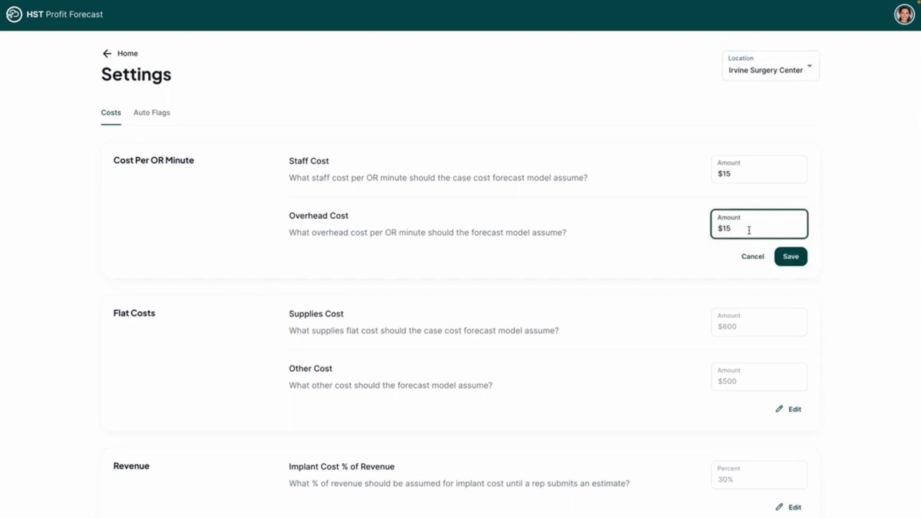
key("BackSpace")
type("0")
left_click(790, 257)
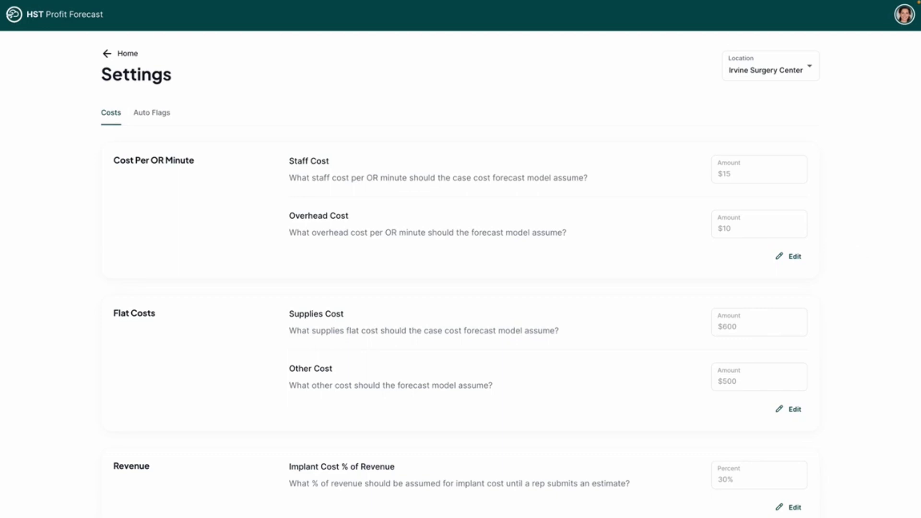
- Show the Auto Flags settings with the $500, 50% implant cost and 46% margin thresholds
left_click(139, 116)
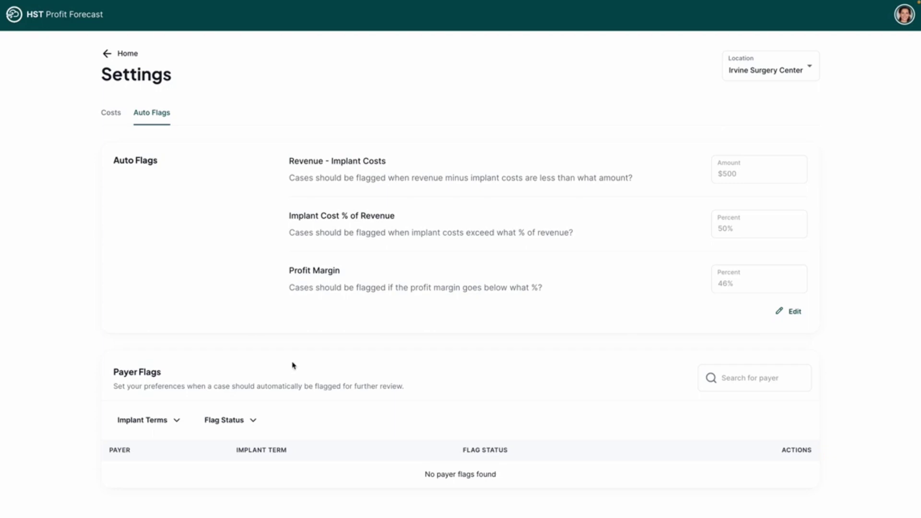
left_click(160, 422)
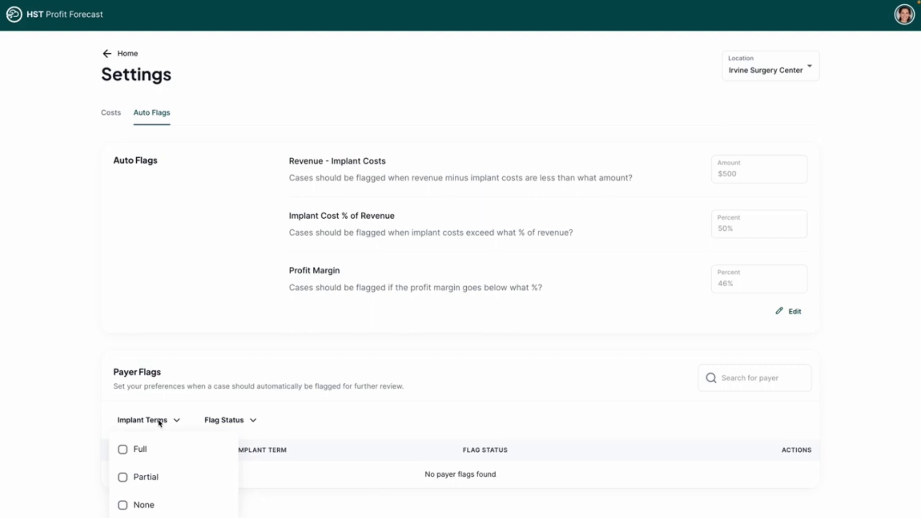
left_click(154, 419)
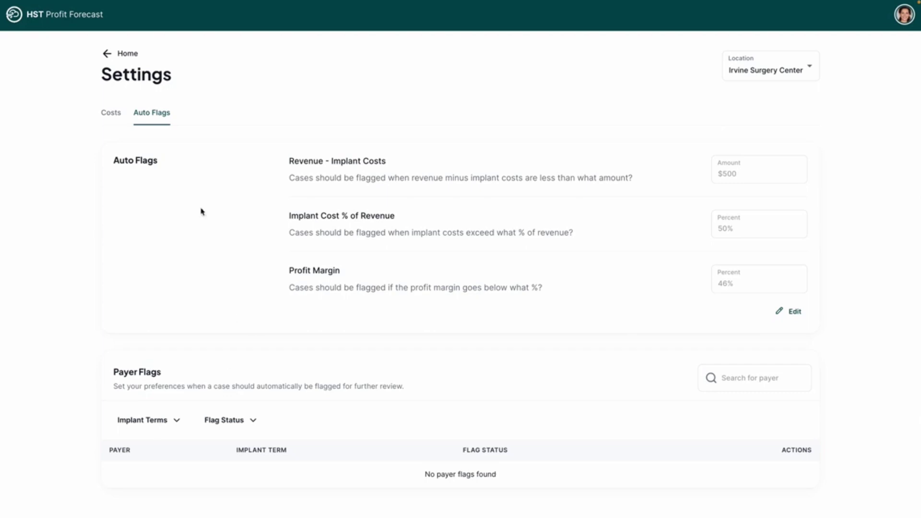
- Go back to the home case list and show the case filter panel
left_click(127, 54)
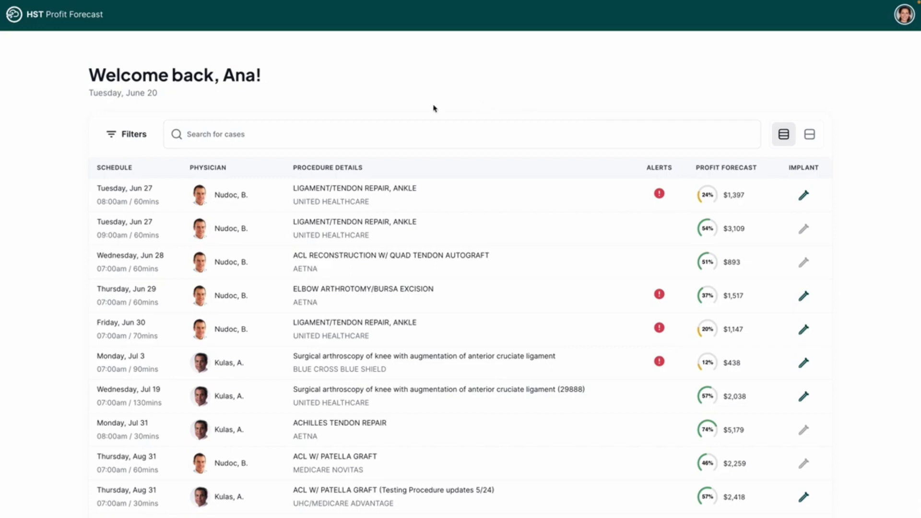
left_click(140, 141)
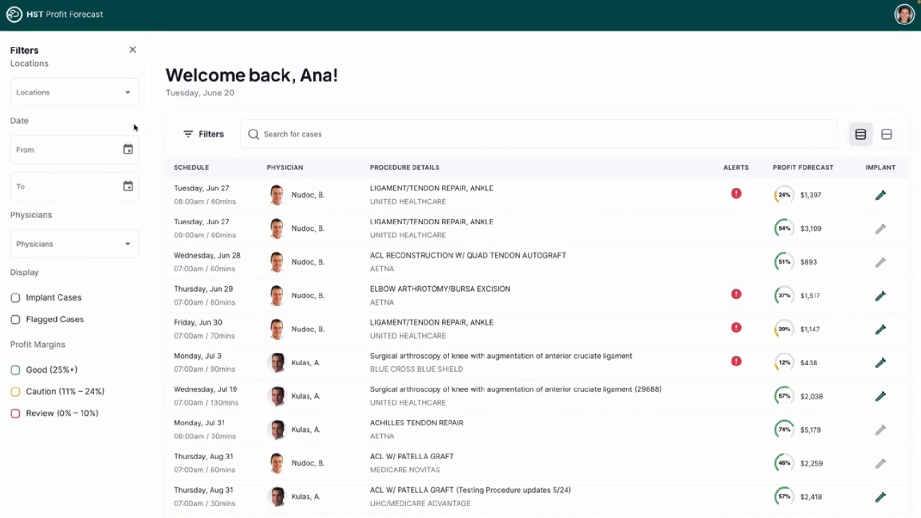
- Glance at the Locations dropdown without picking any, then close the filter panel
left_click(103, 92)
left_click(103, 93)
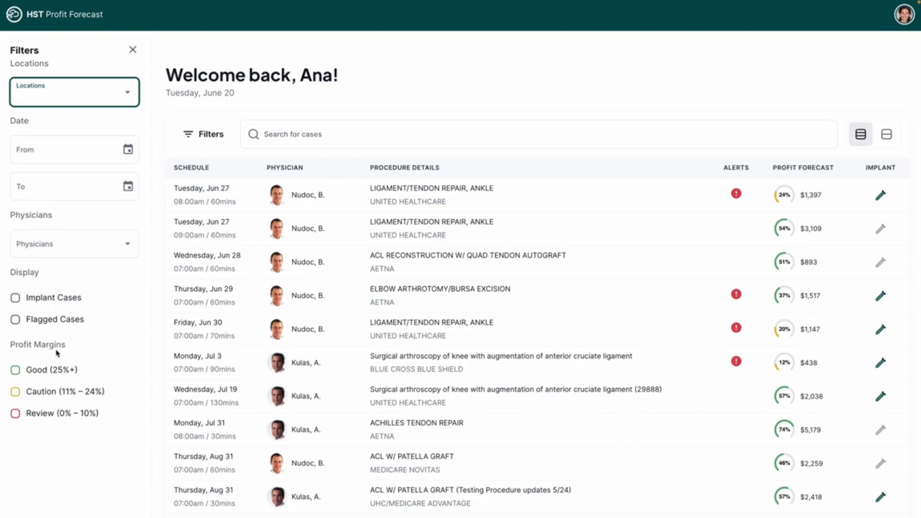
left_click(79, 349)
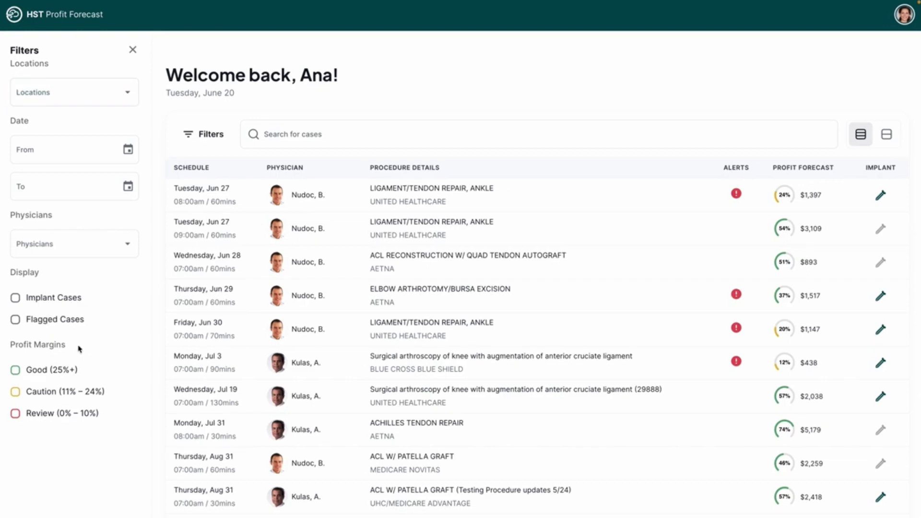
left_click(133, 50)
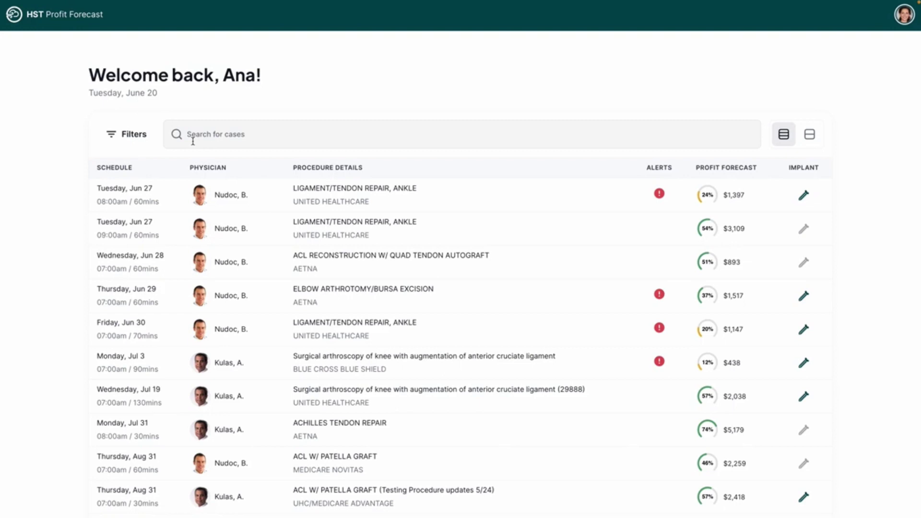
left_click(216, 139)
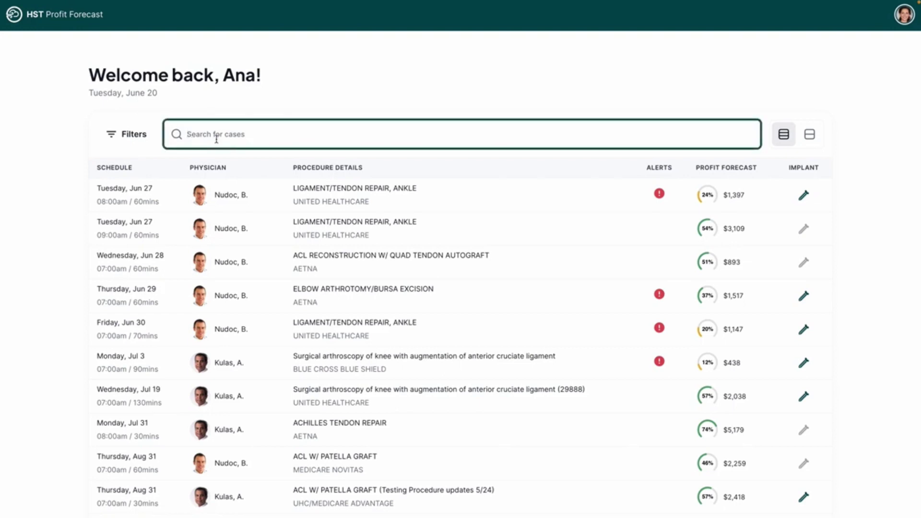
type("Surg")
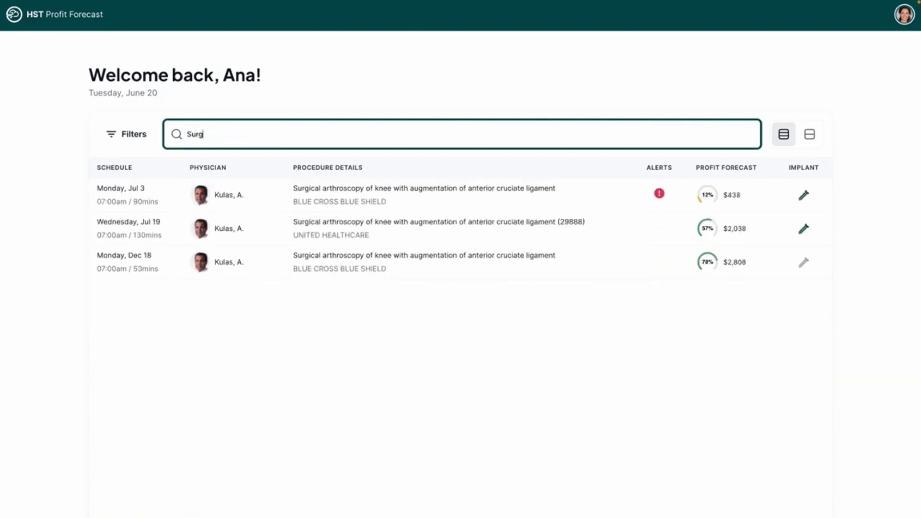
type("ical")
left_click_drag(216, 134, 170, 134)
key("BackSpace")
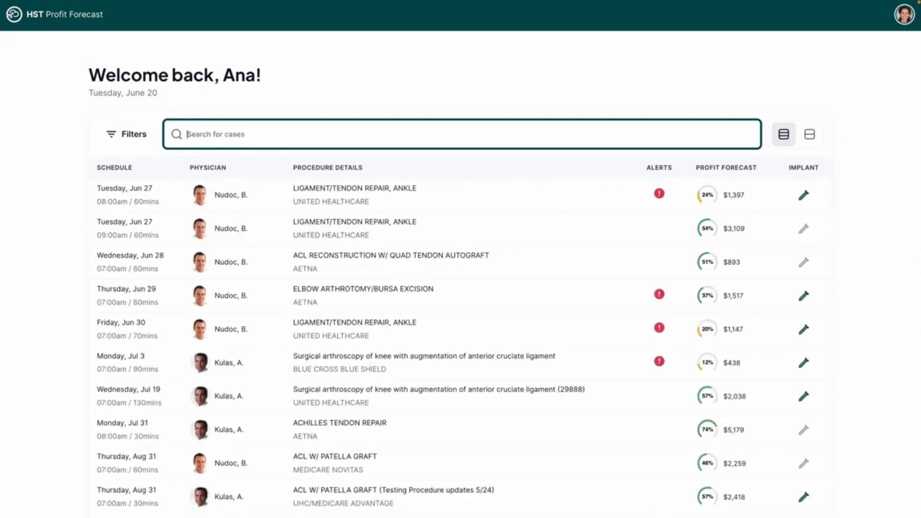
left_click(391, 93)
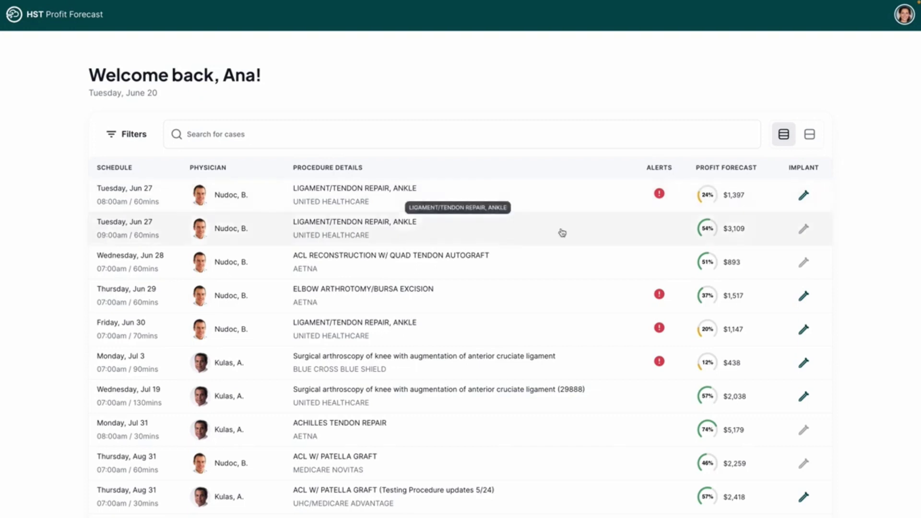
- Try the expanded row spacing in the case list, then switch back to compact rows
left_click(808, 135)
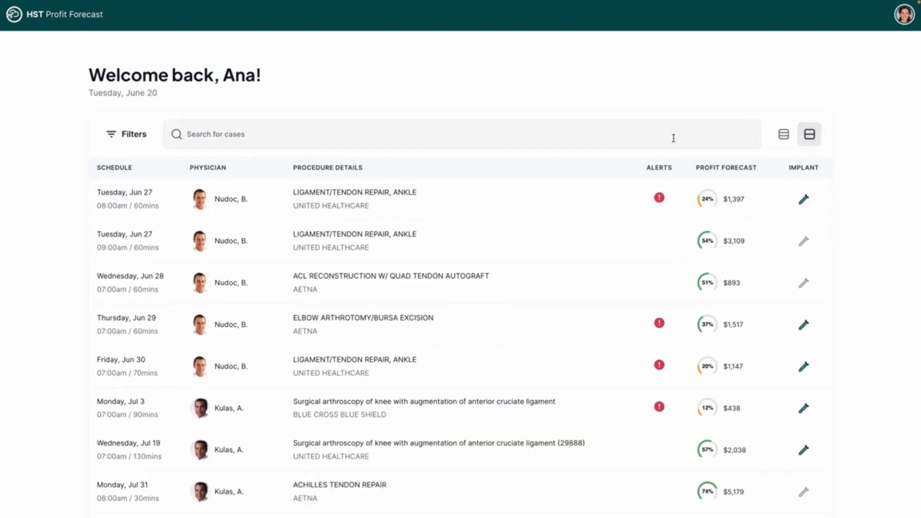
left_click(787, 140)
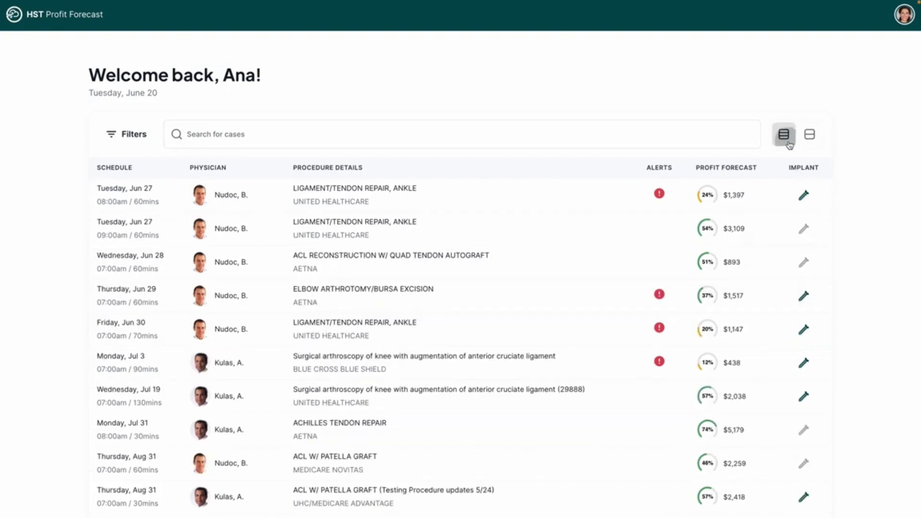